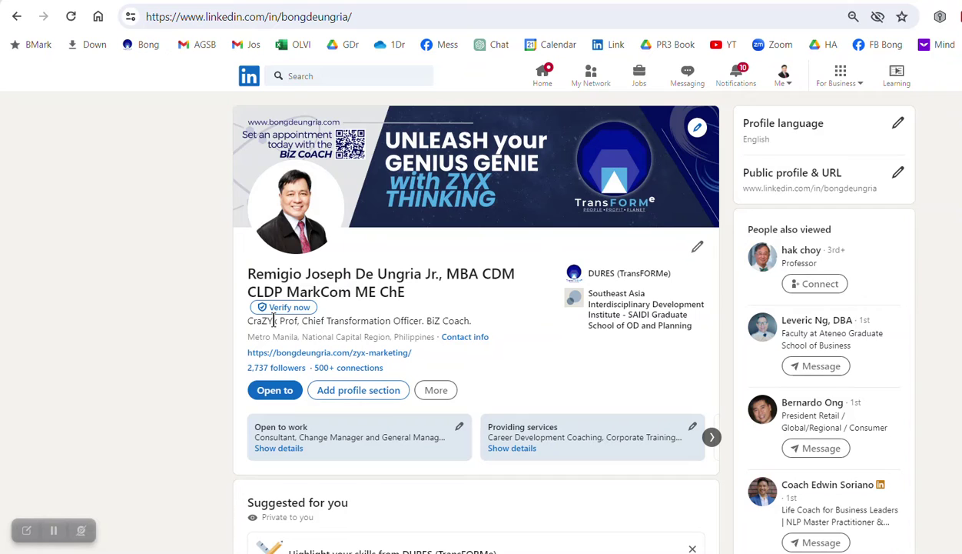
Copy the full LinkedIn profile URL from the address bar and return to the Facebook post.
left_click(360, 18)
left_click_drag(361, 18, 108, 20)
key("ctrl+c")
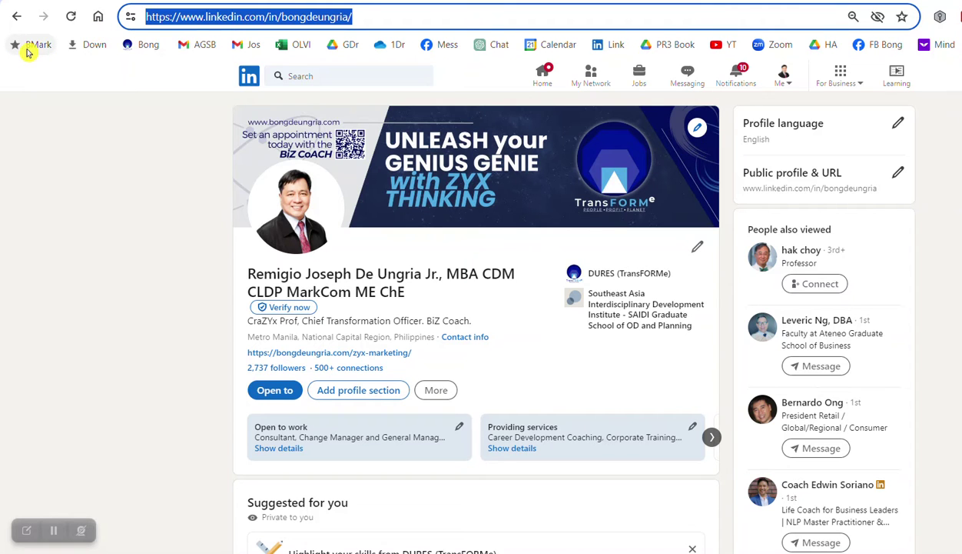
key("ctrl+Tab")
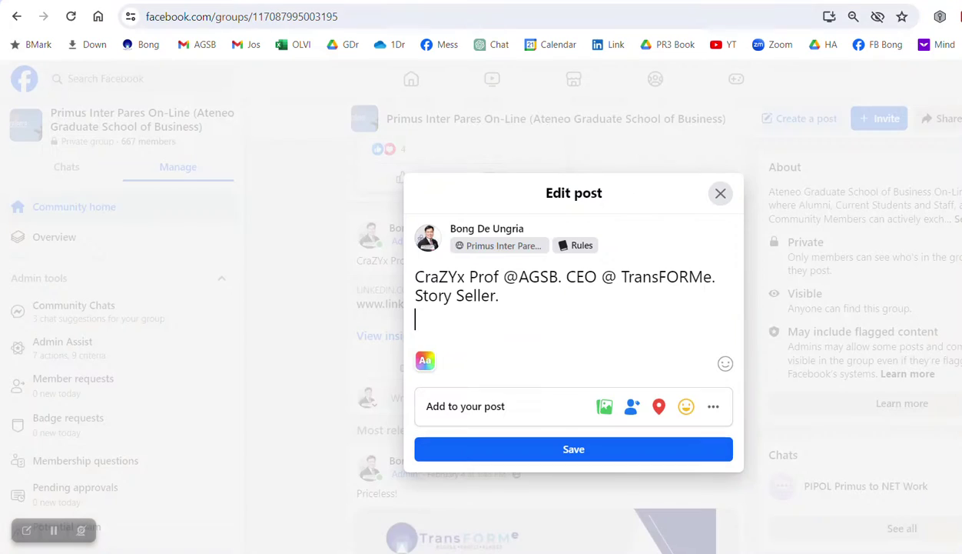
Paste the LinkedIn profile link on a new line below 'Story Seller.' and save the post.
left_click(478, 316)
key("ctrl+v")
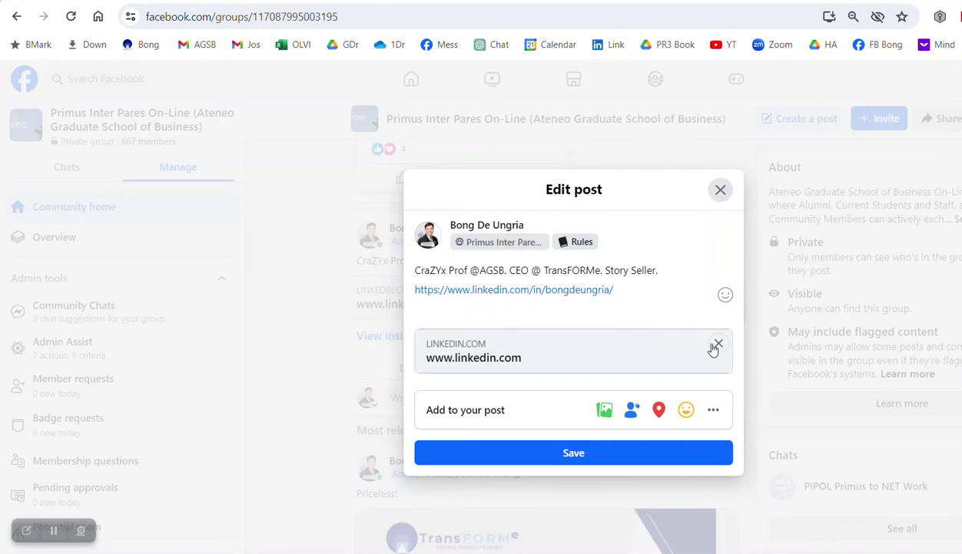
left_click(589, 458)
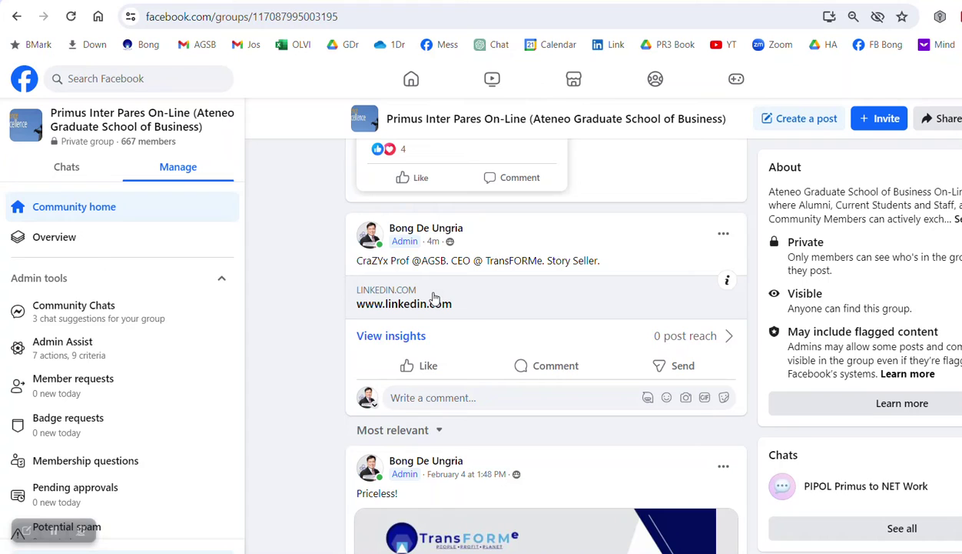
Reopen the post for editing, remove the linkedin.com preview card, and switch to LinkedIn.
left_click(726, 239)
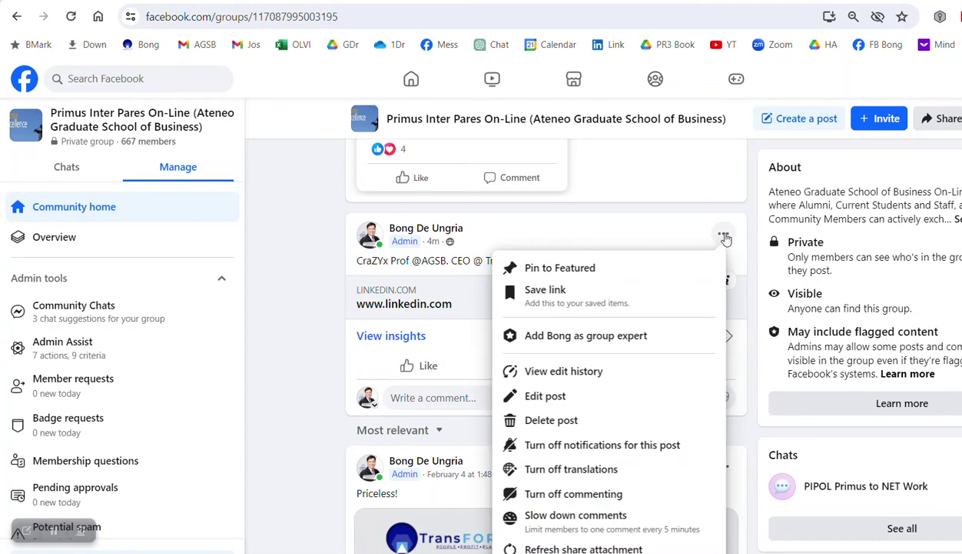
left_click(572, 396)
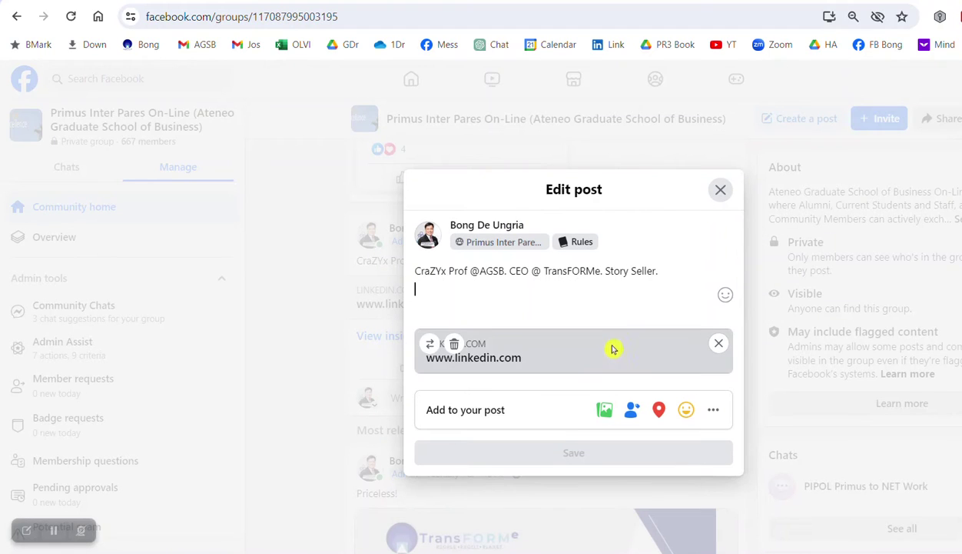
left_click(719, 343)
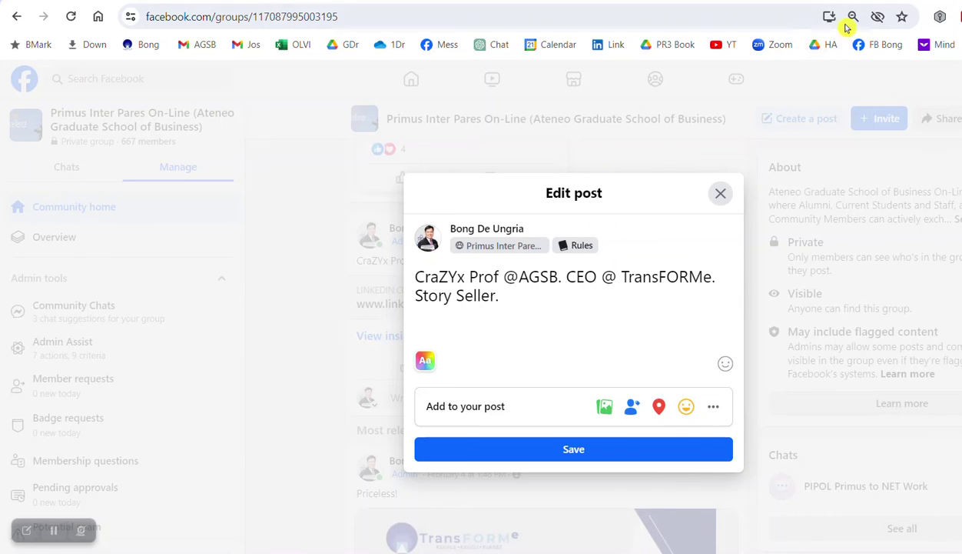
key("ctrl+Tab")
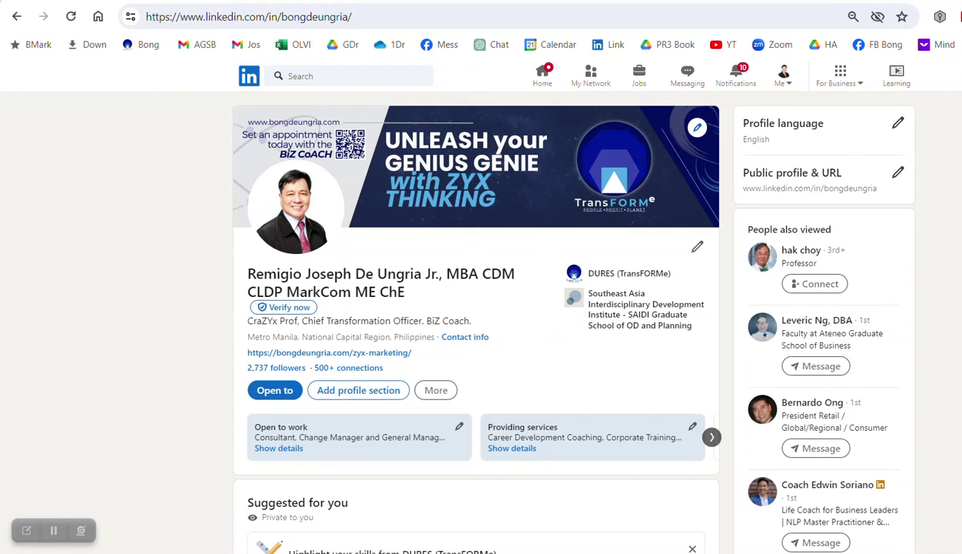
Bring up the 807 x 451 px Snagit screenshot of the LinkedIn profile header.
left_click(853, 538)
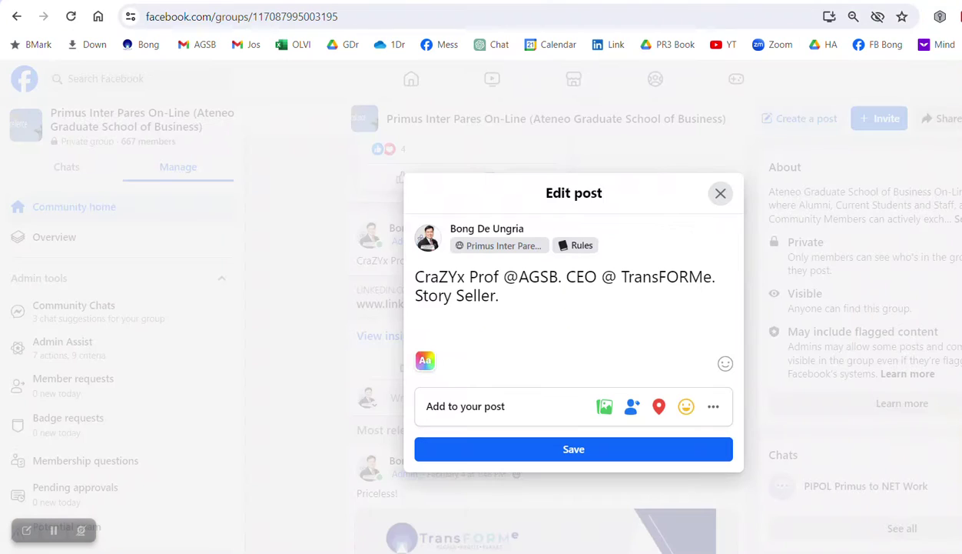
Attach the LinkedIn profile screenshot PNG, paste the profile link below the text, and save.
left_click(604, 406)
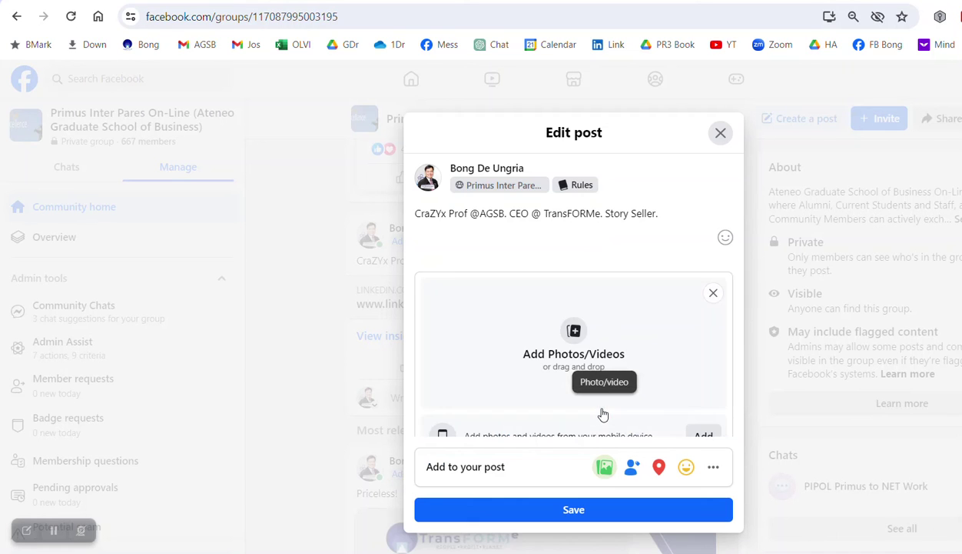
left_click(578, 332)
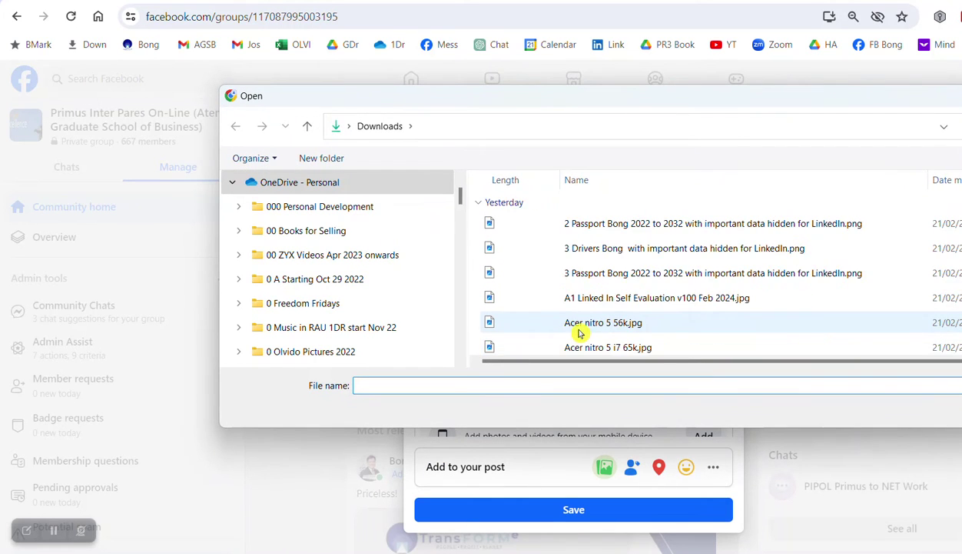
left_click(617, 223)
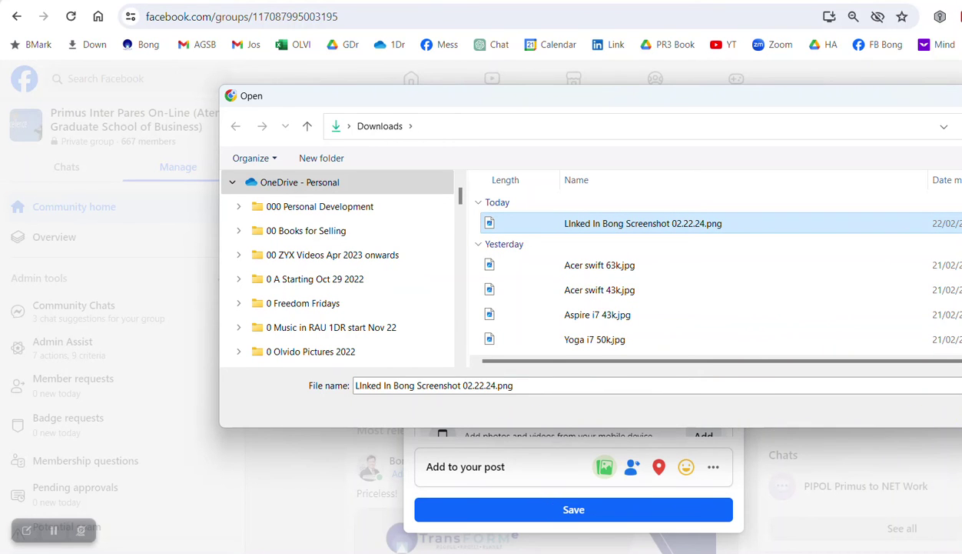
key("Return")
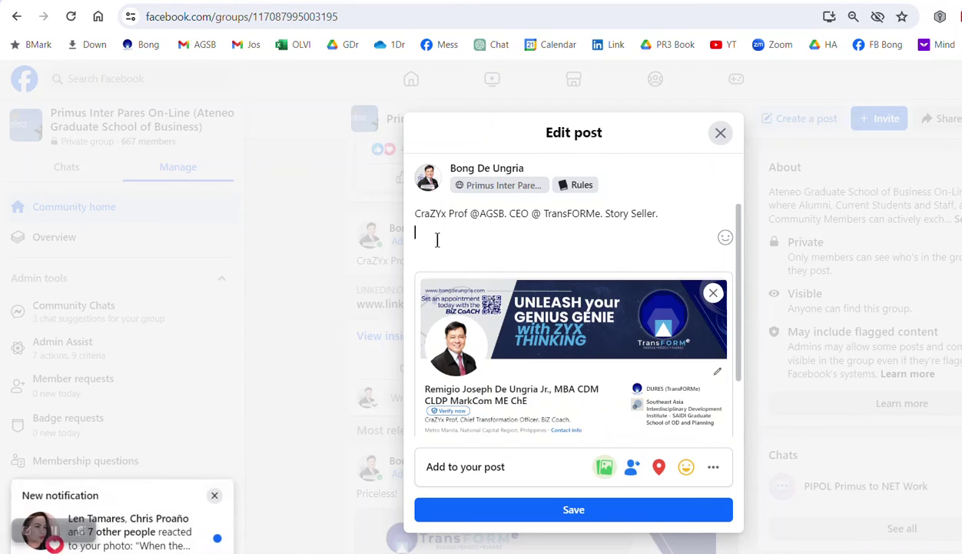
key("ctrl+v")
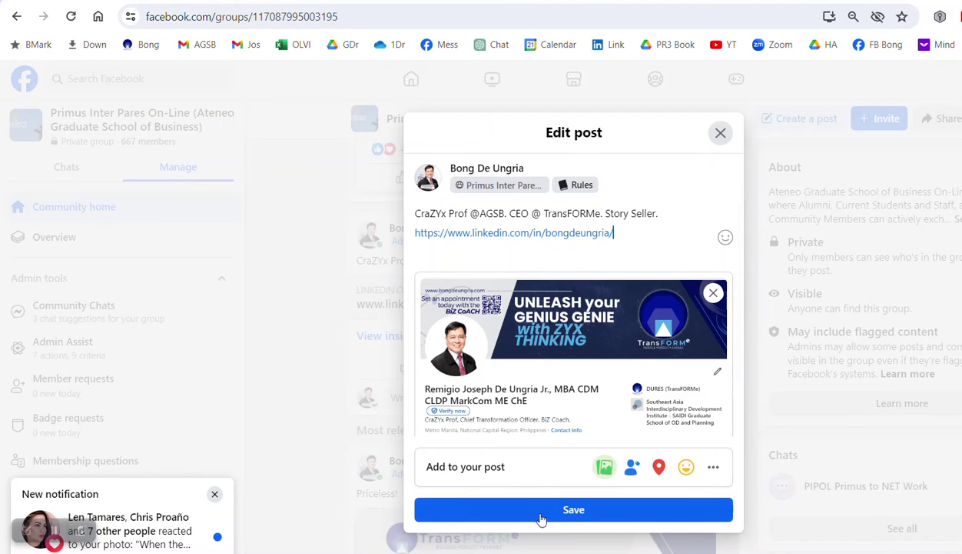
left_click(566, 511)
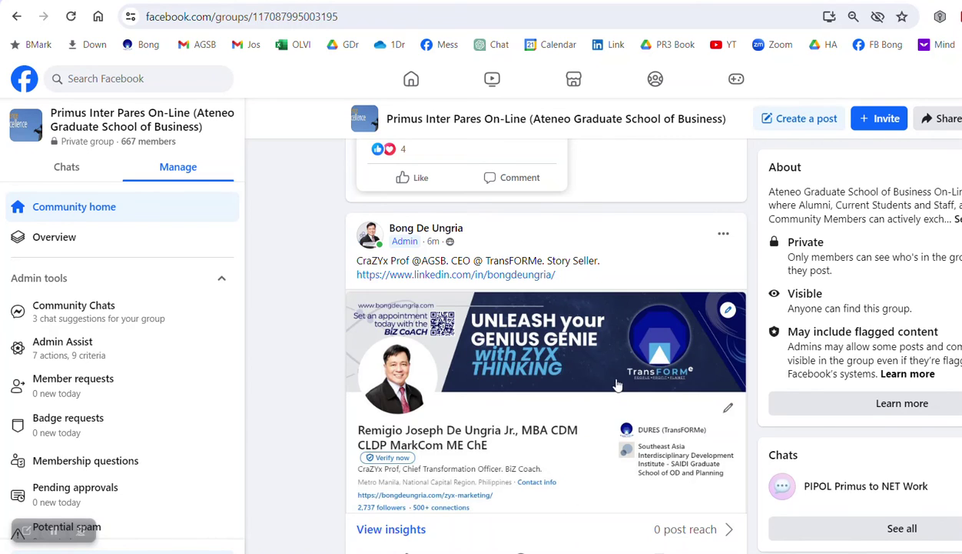
Comment on the post with the pasted LinkedIn profile link and send it.
scroll(545, 338, "down", 2)
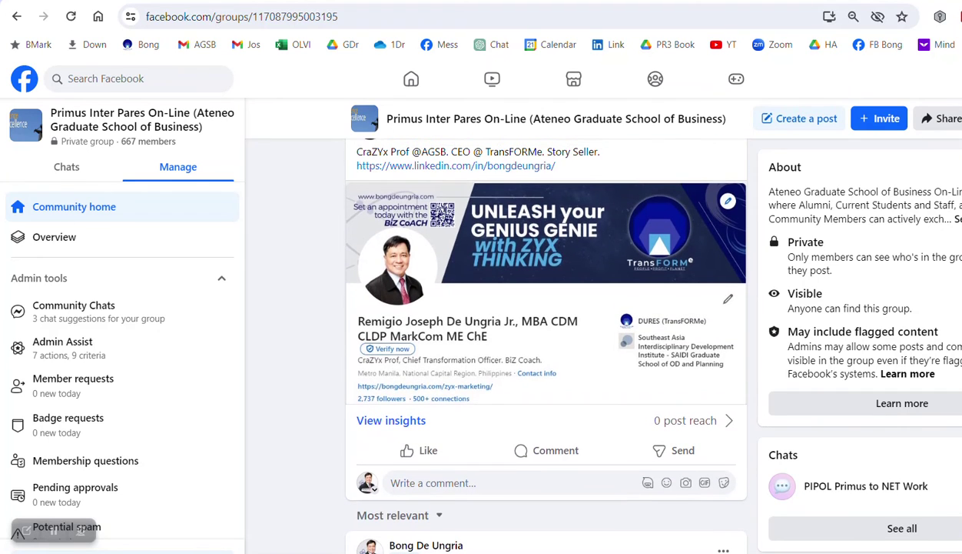
left_click(550, 456)
scroll(550, 455, "down", 2)
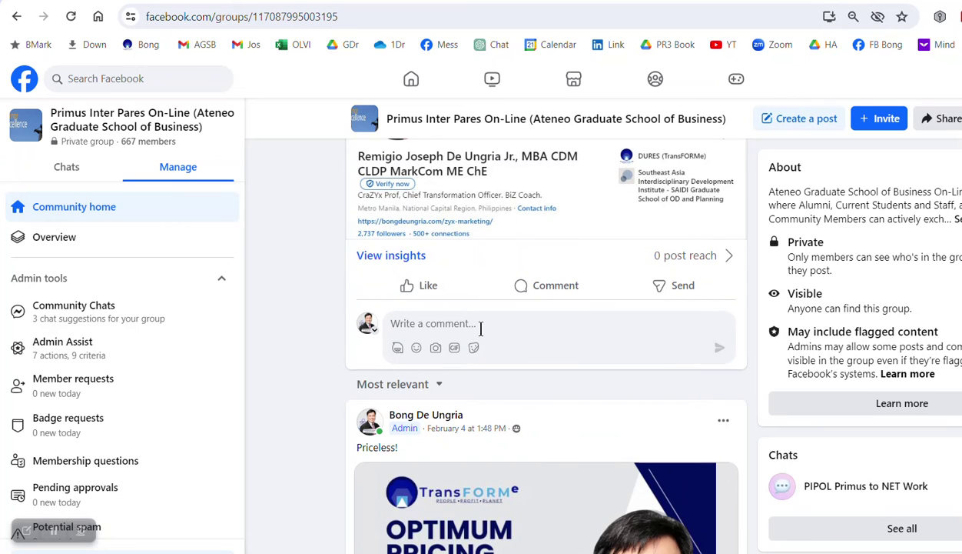
key("ctrl+v")
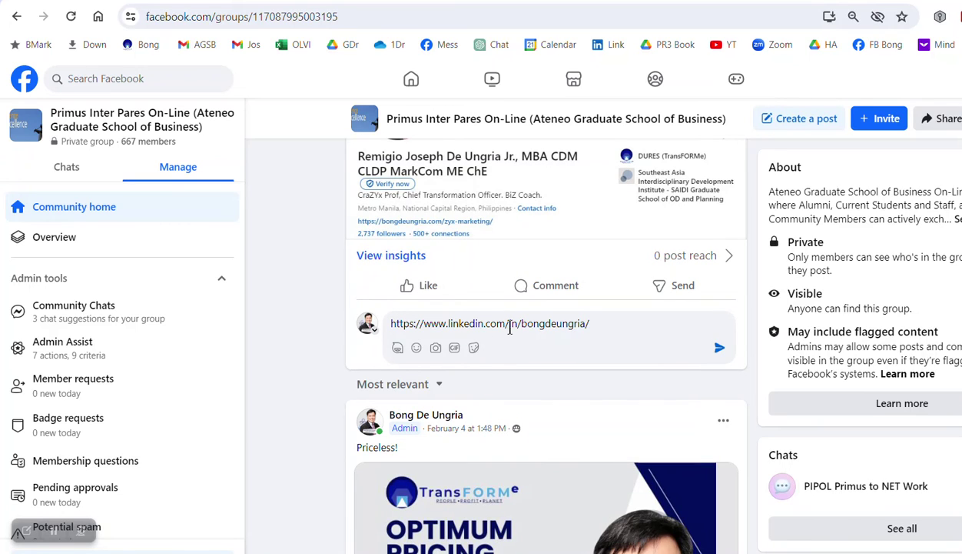
left_click(721, 349)
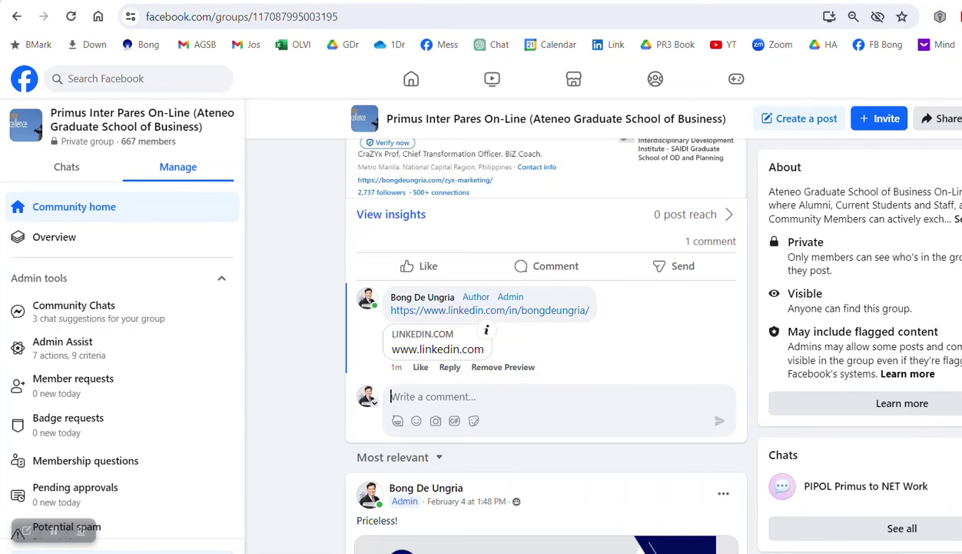
scroll(546, 338, "up", 3)
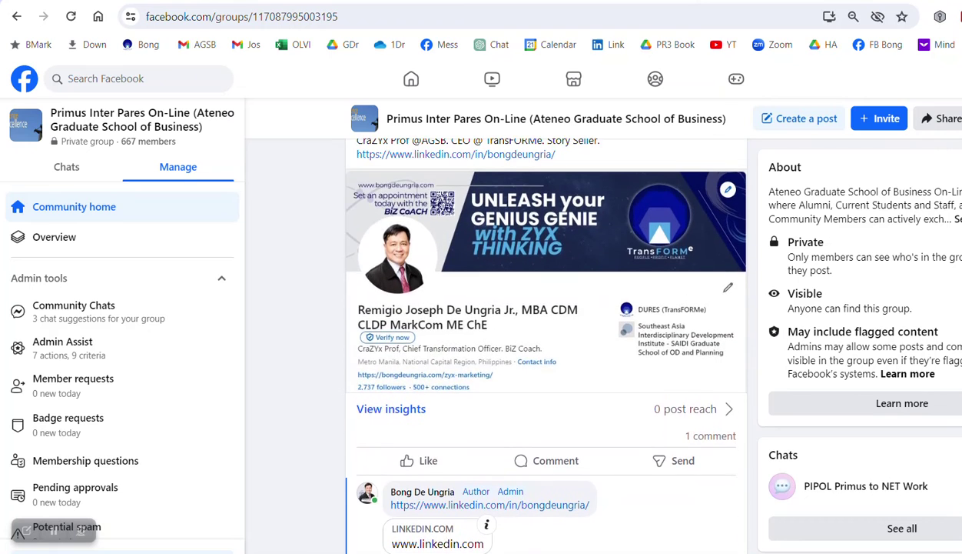
scroll(546, 338, "up", 1)
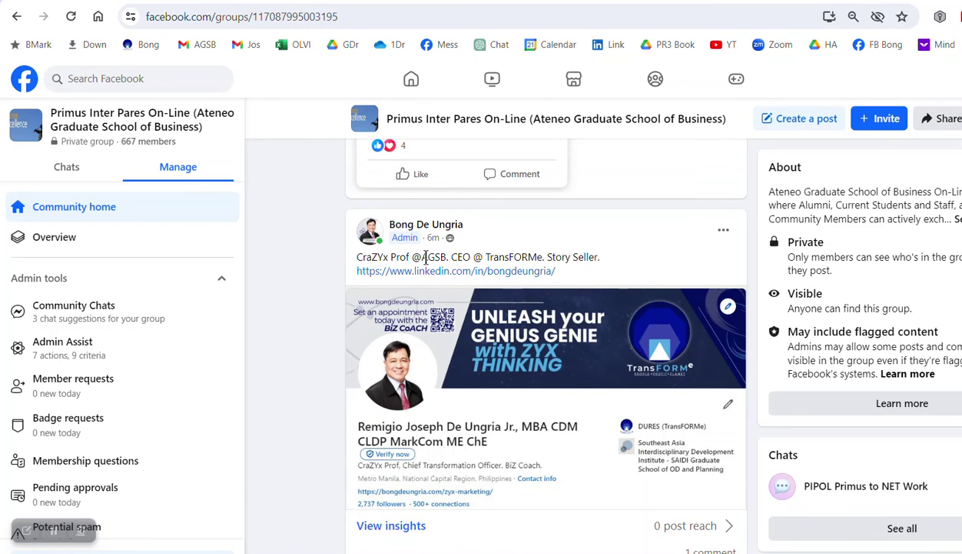
Edit the caption to 'CraZYx Prof @ AGSB. CEO @ TransFORMe. Story Seller @ SLS' and save.
left_click(722, 230)
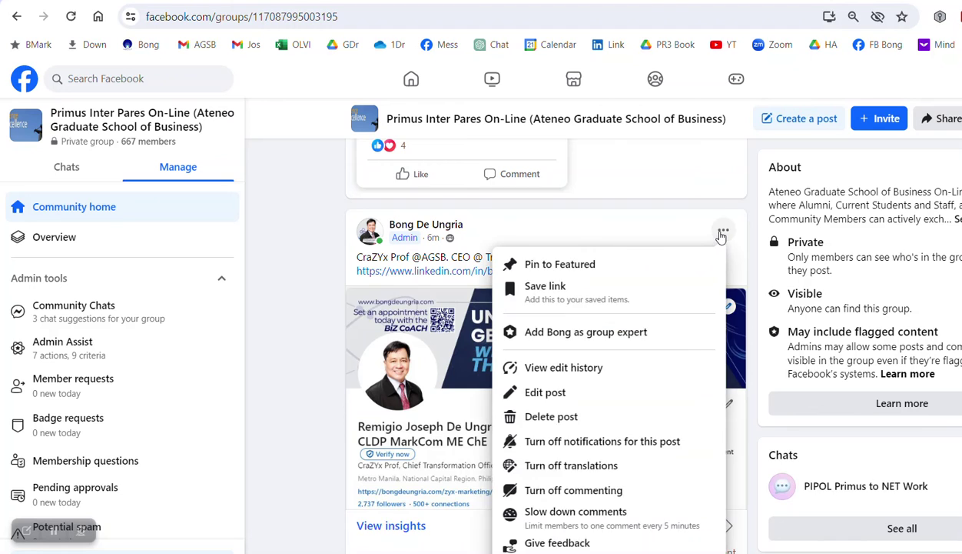
left_click(563, 392)
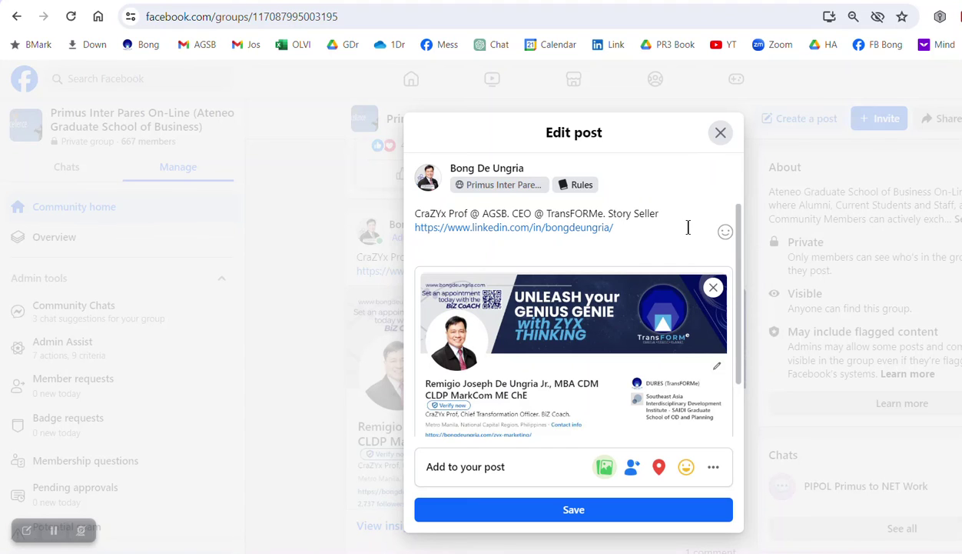
type("@")
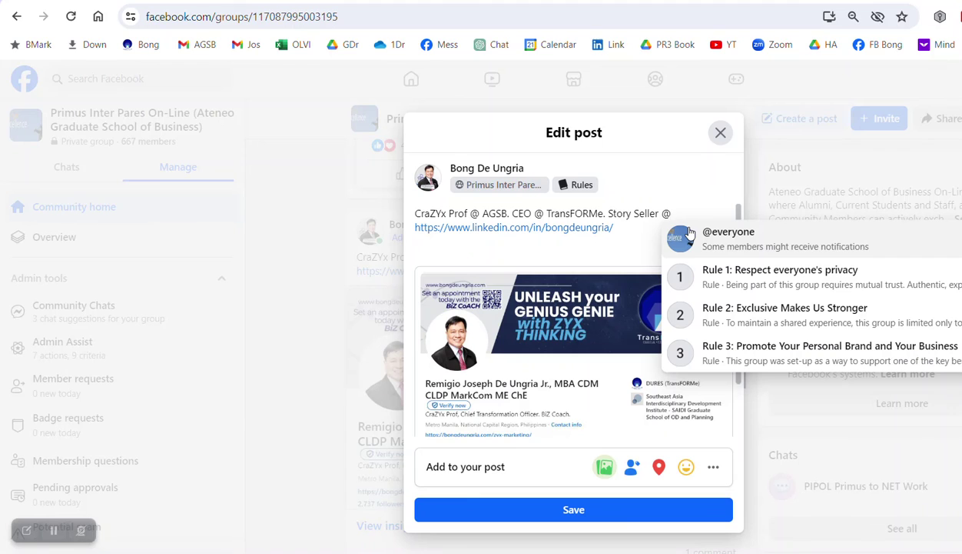
type("SLS")
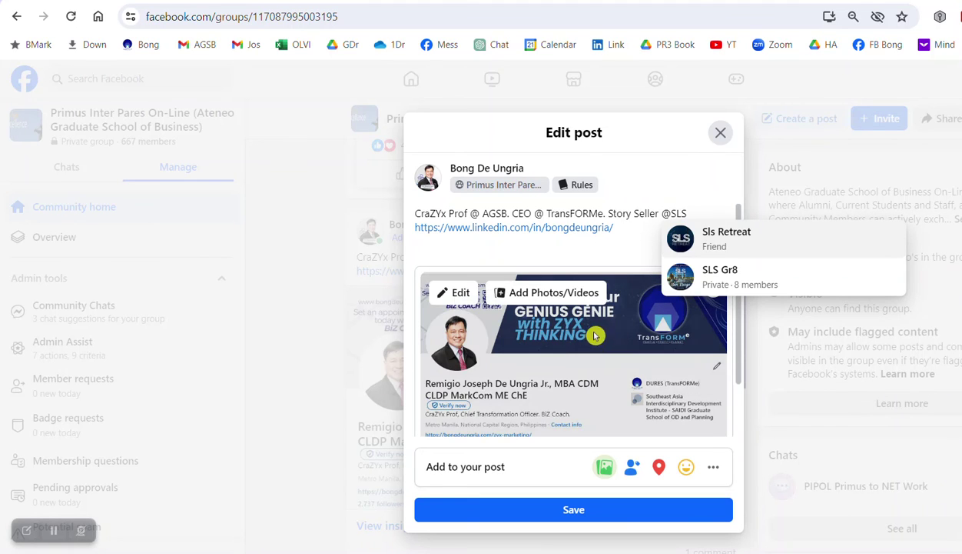
left_click(671, 213)
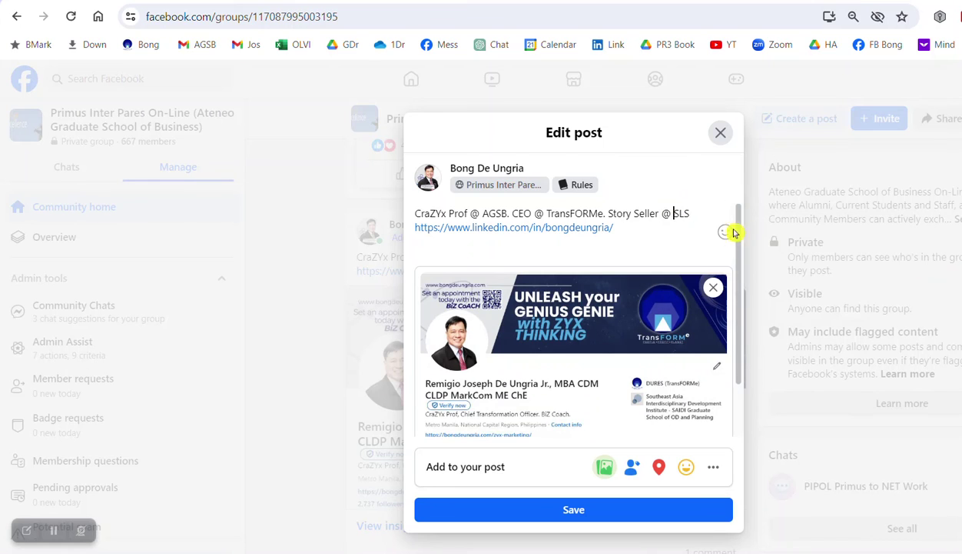
left_click(597, 517)
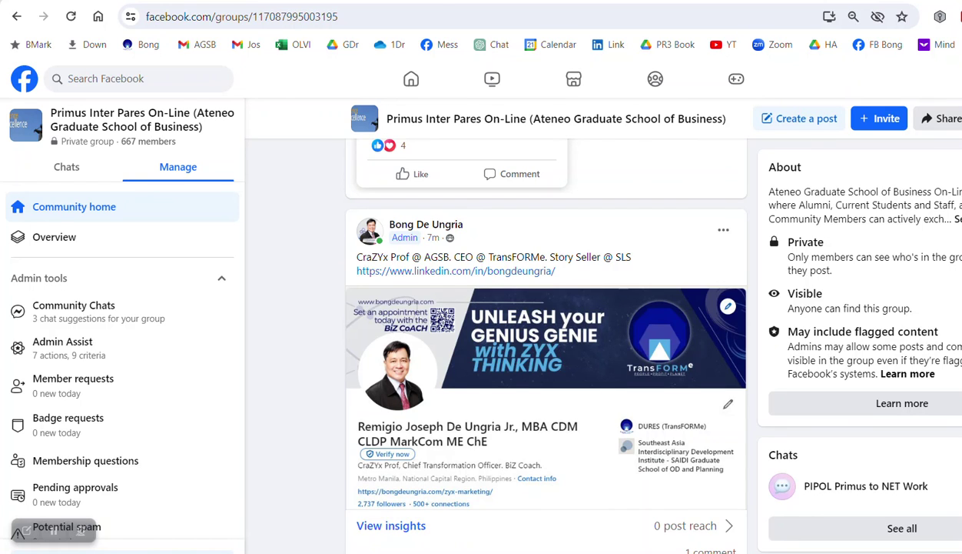
Review the updated post with its new caption, profile link and screenshot in the group feed.
mouse_move(799, 550)
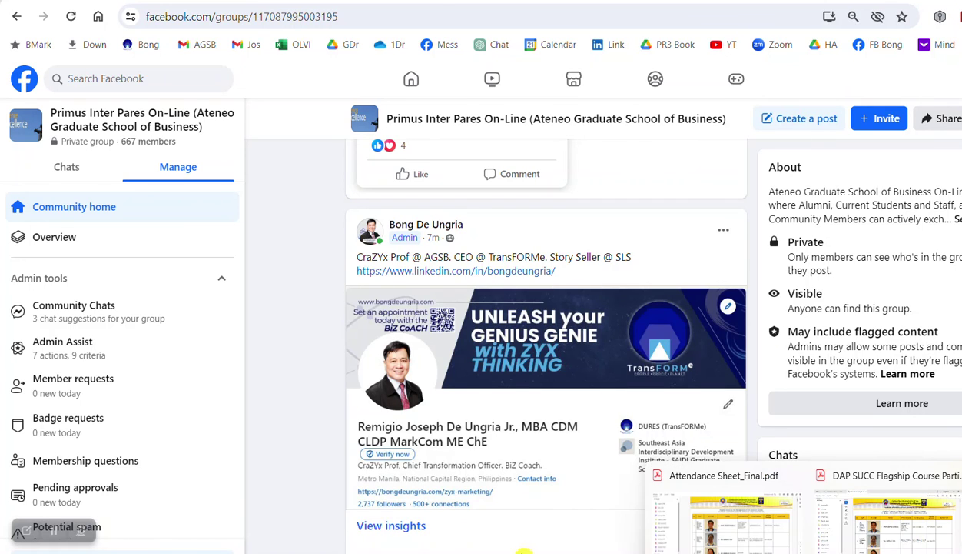